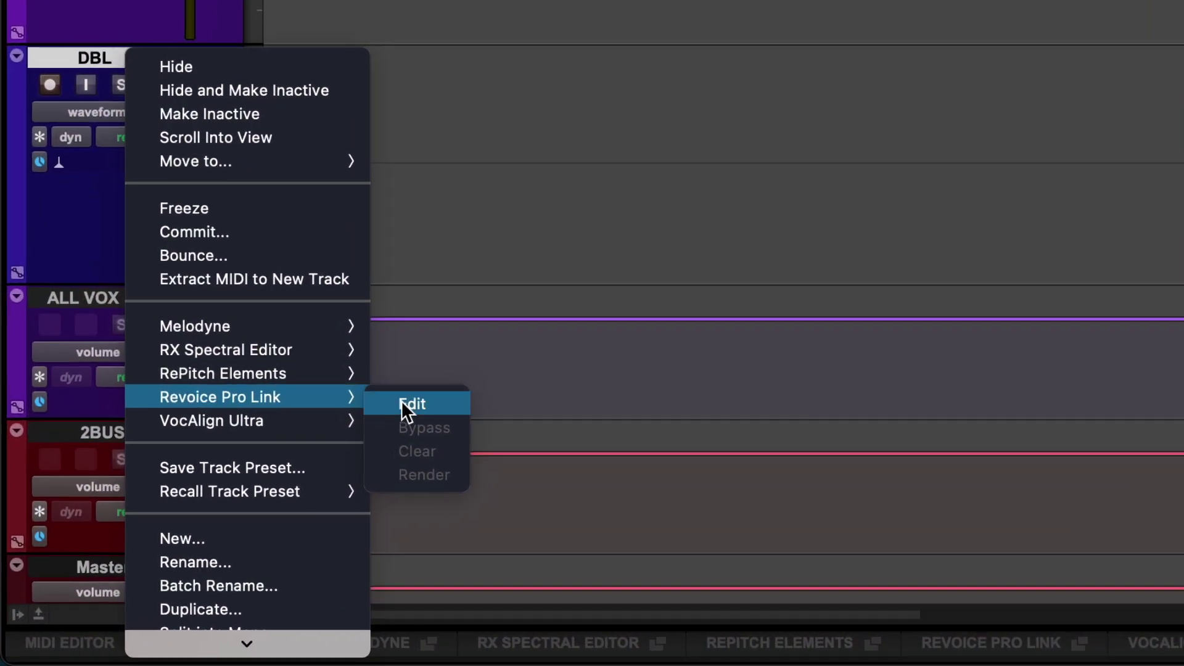
Make two duplicates of the LEAD VOX RVP track.
click(416, 401)
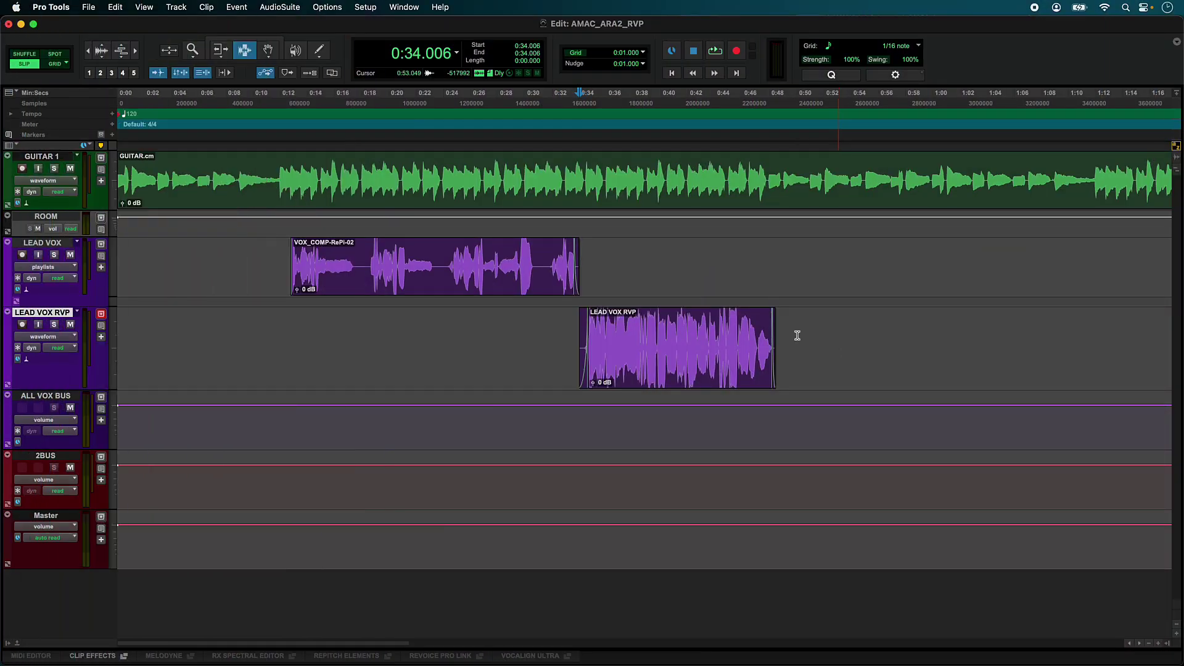
right_click(66, 312)
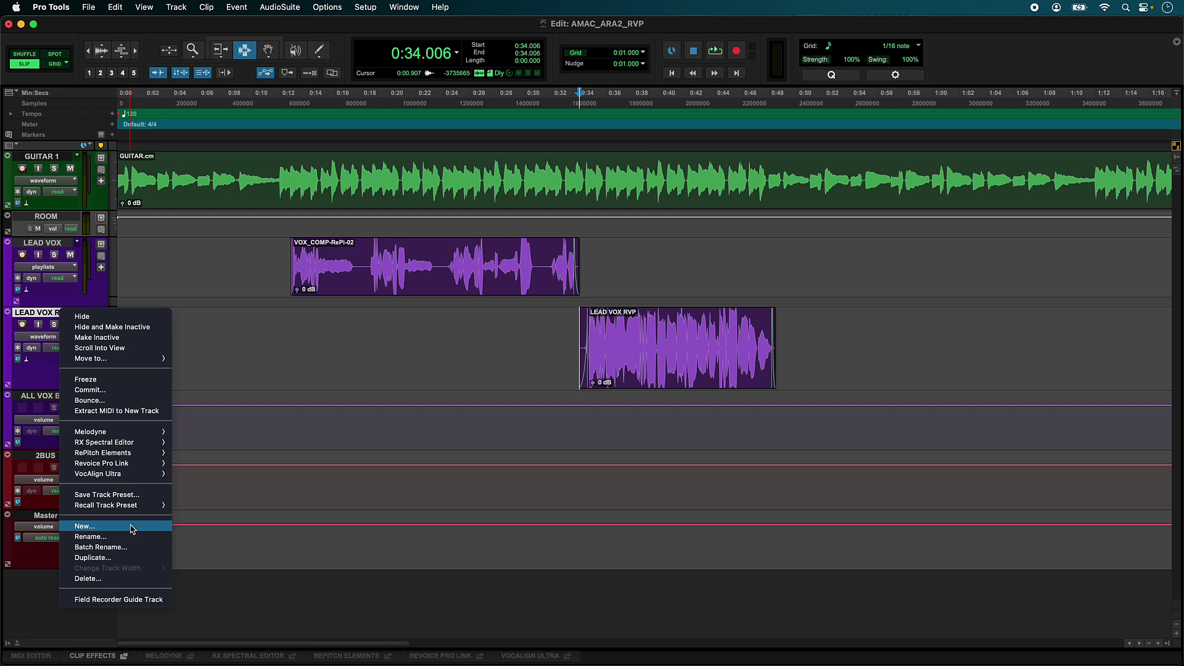
click(131, 559)
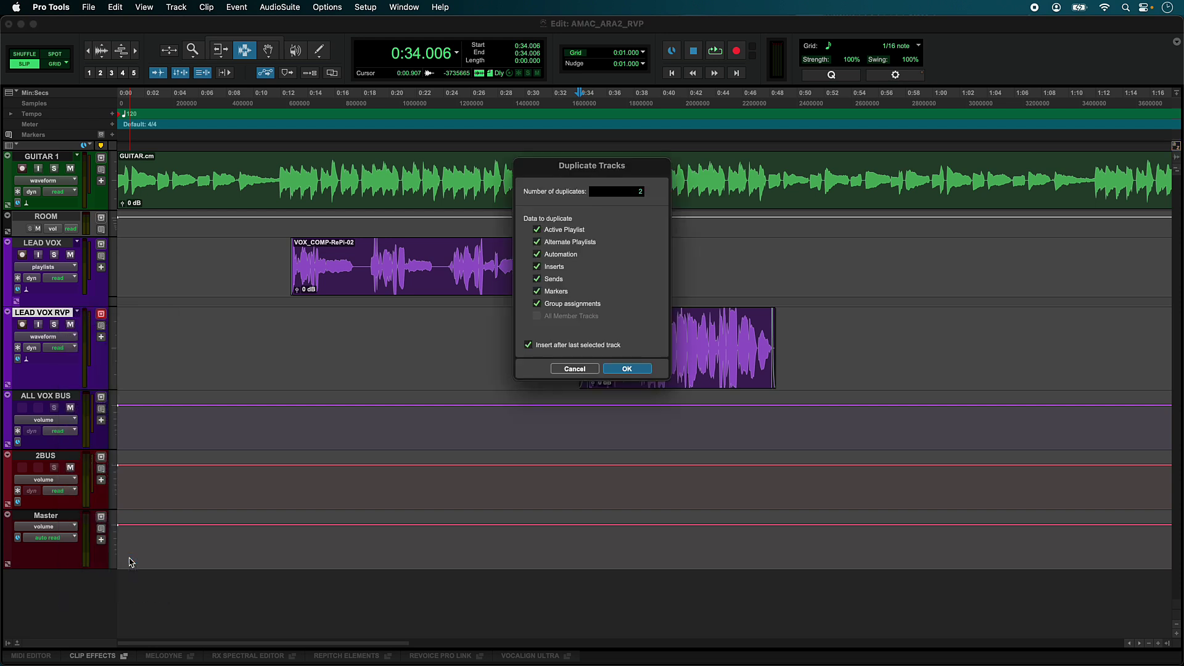
key(Return)
Start a new stereo audio track and select its default name for replacing.
key(super+shift+n)
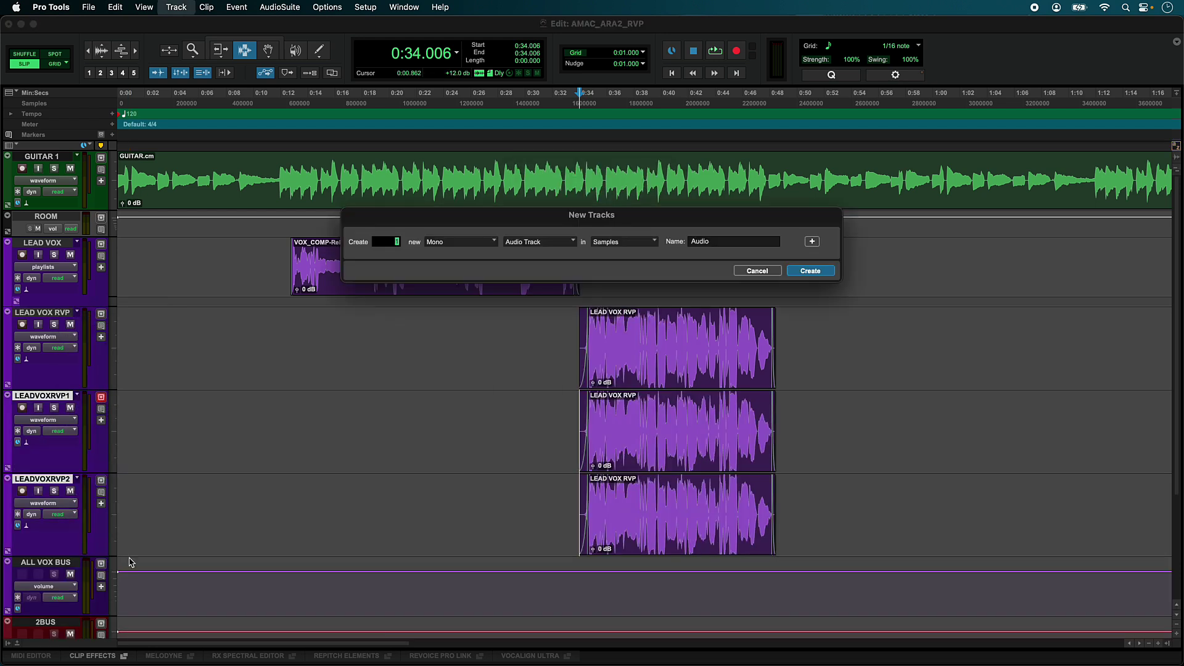
click(453, 246)
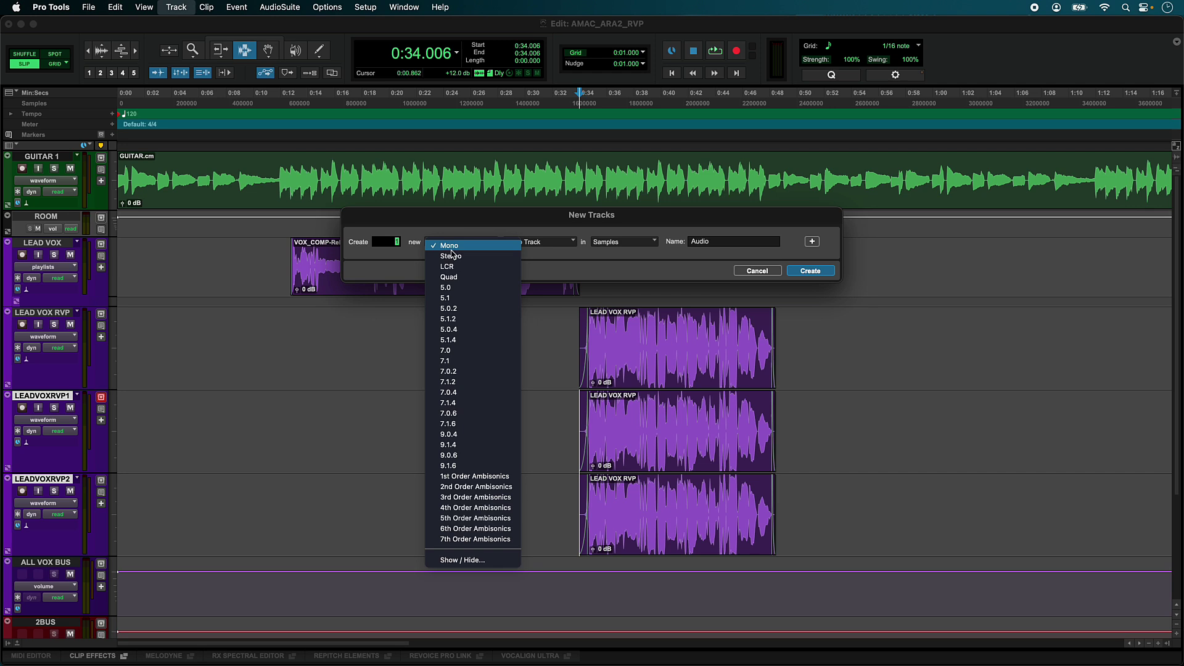
click(451, 255)
double_click(726, 241)
Name the new track DBL, then move both duplicate clips onto it with the Smart Tool.
text(DB)
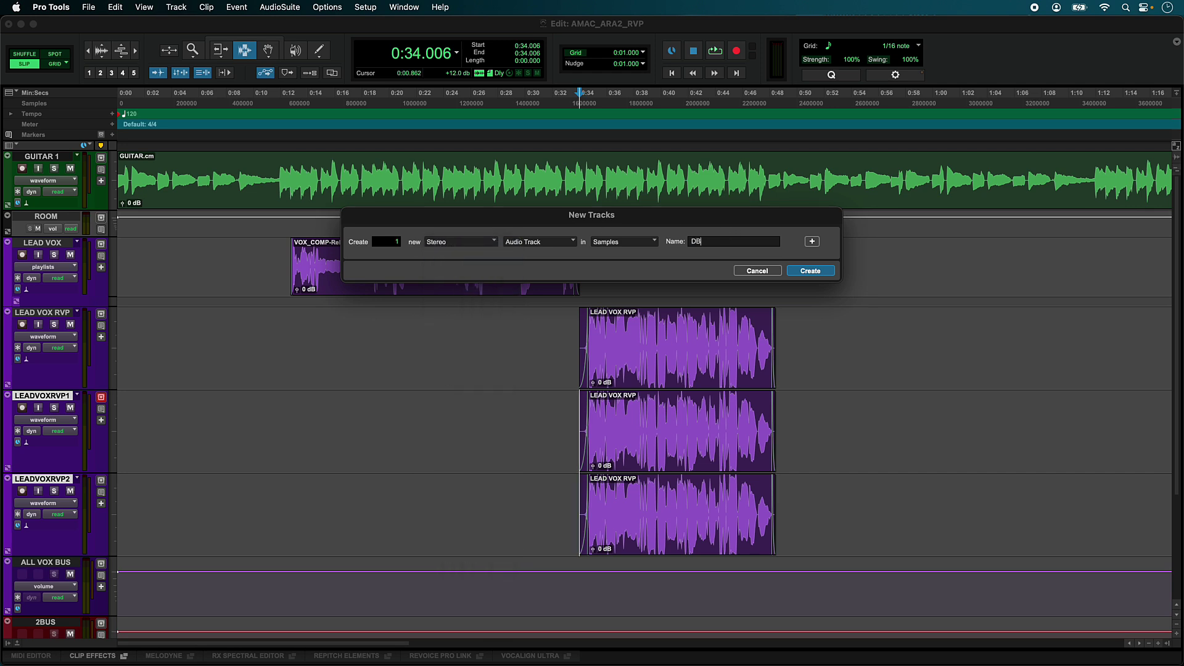
text(L)
key(Return)
double_click(679, 429)
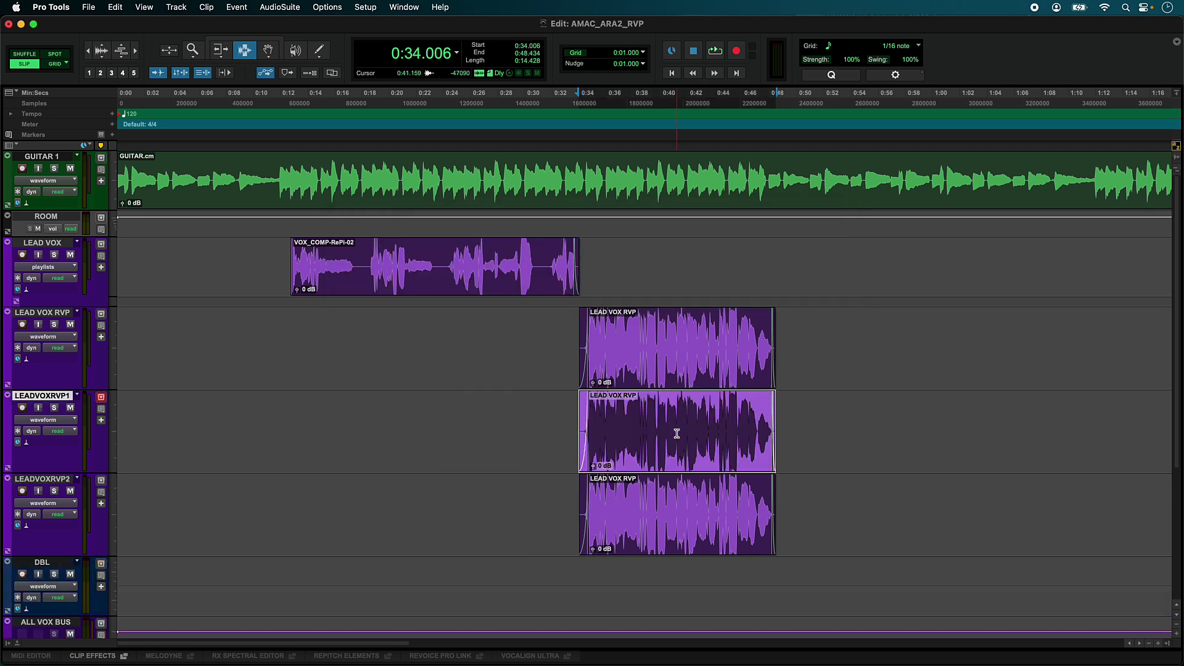
shift+click(669, 517)
click(263, 42)
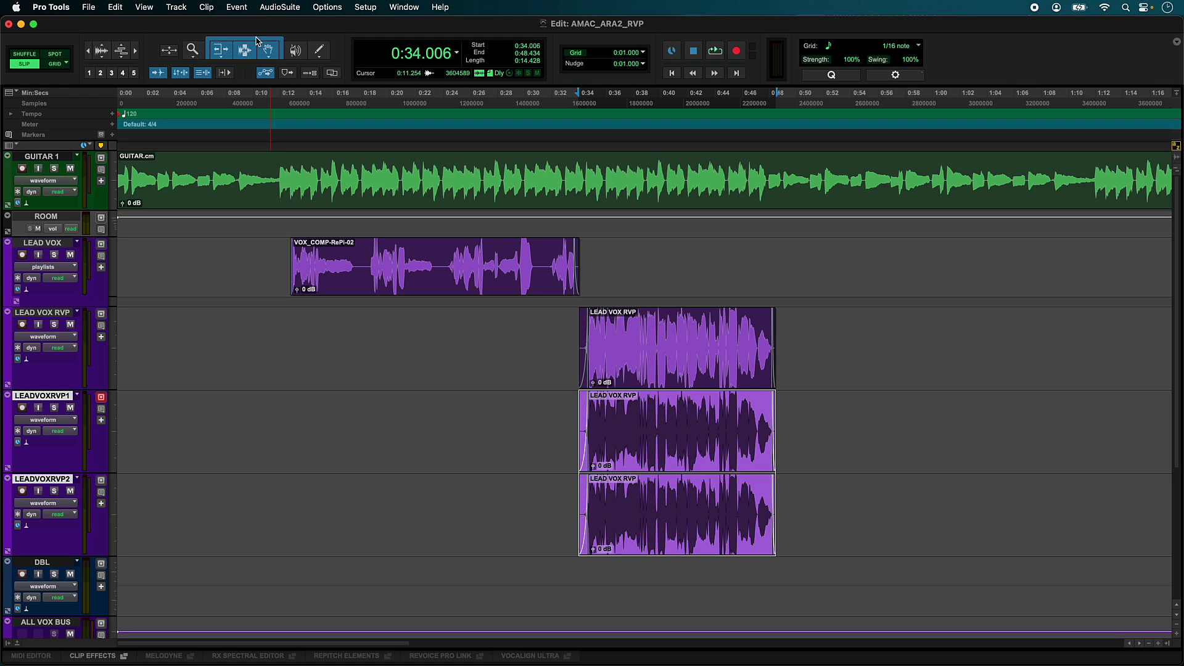
scroll(616, 370, down, 6)
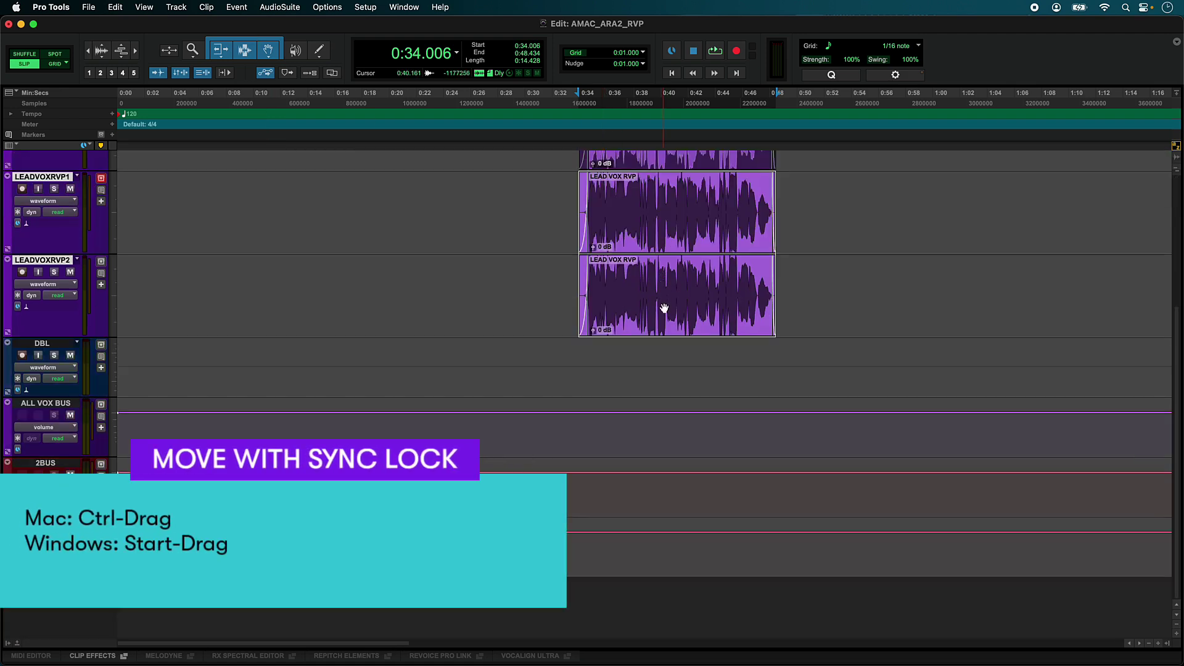
drag(664, 308, 660, 351)
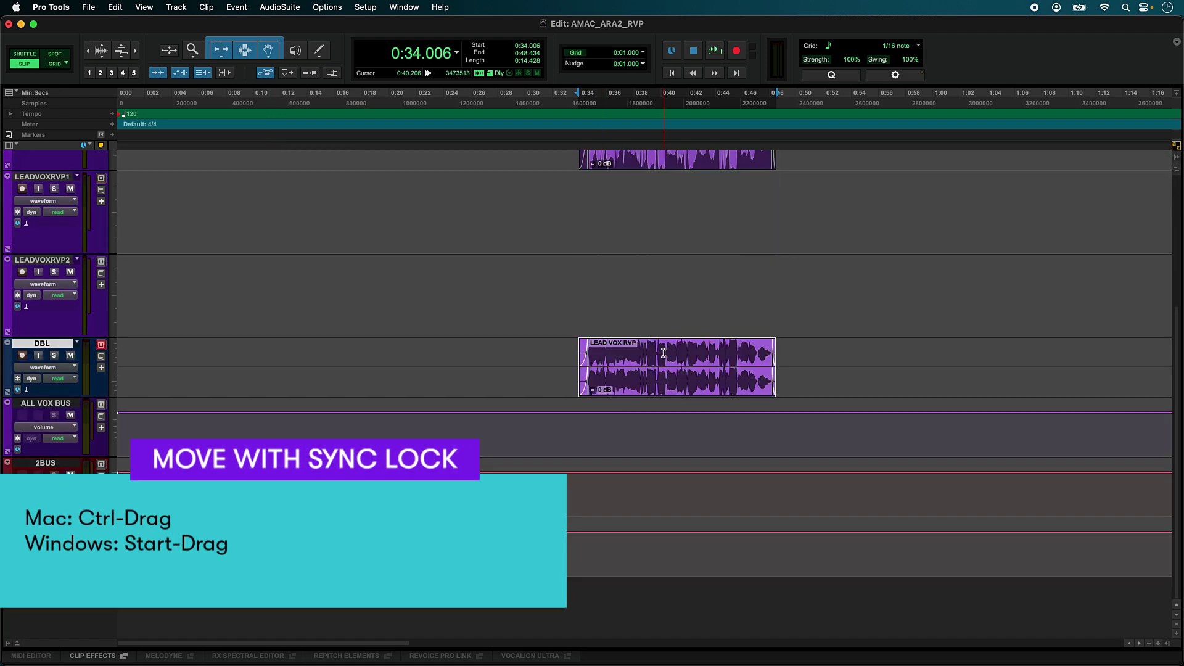
Delete the emptied LEADVOXRVP1 and LEADVOXRVP2 tracks.
click(42, 176)
shift+click(42, 260)
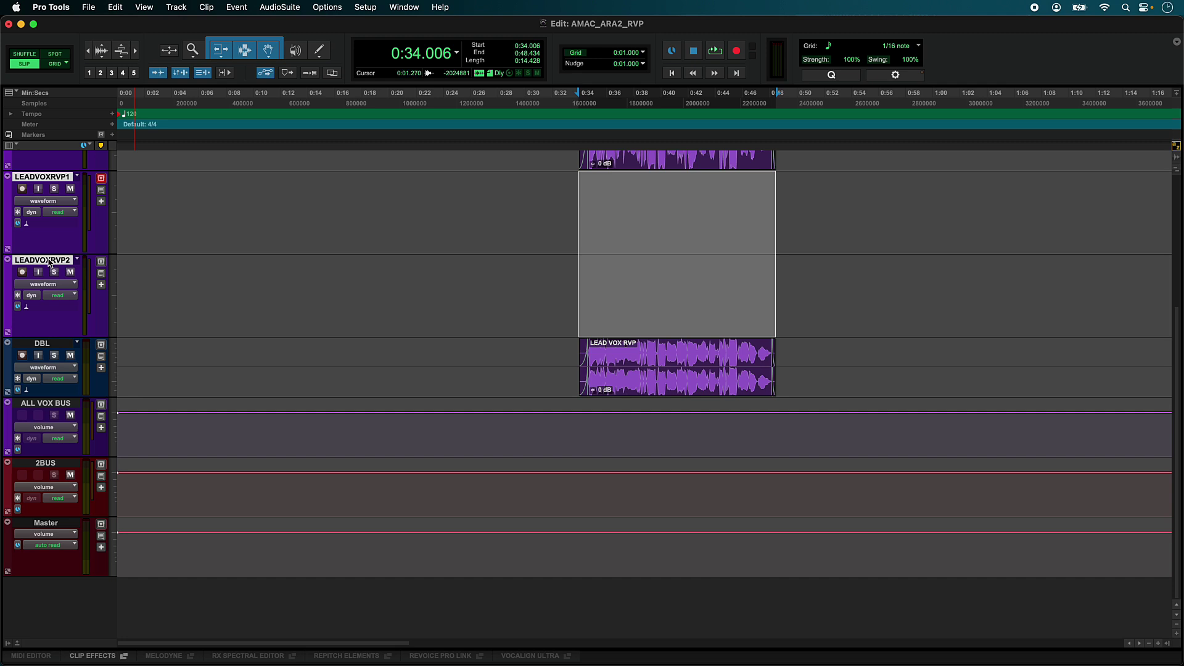
right_click(46, 260)
click(108, 530)
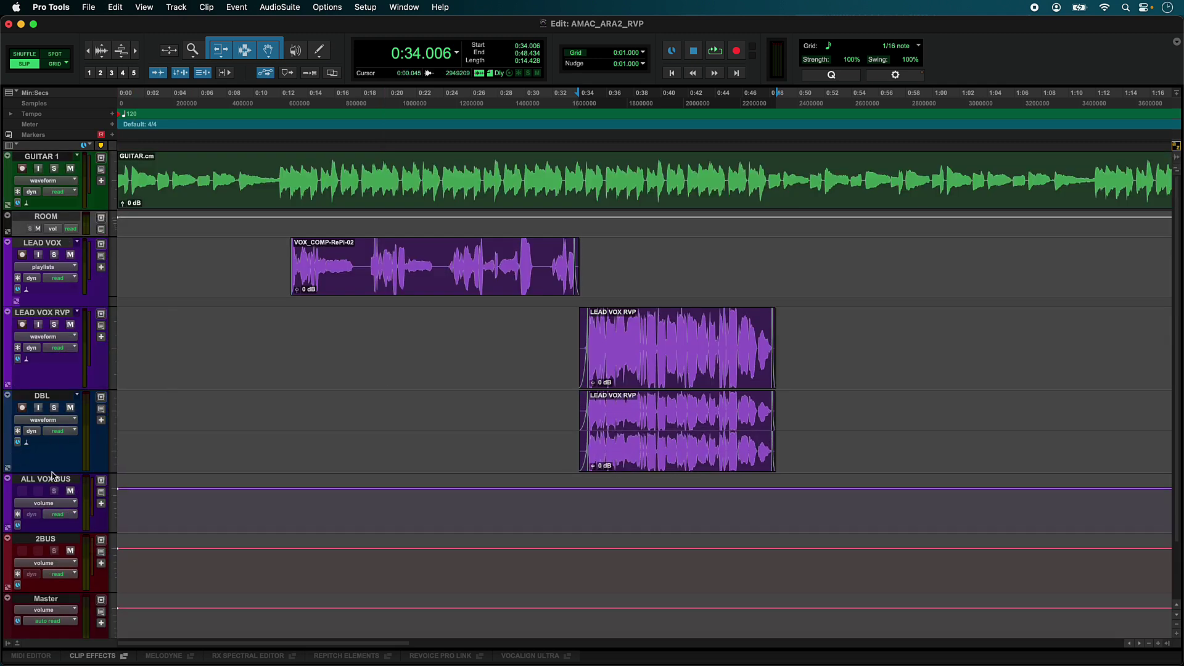
Colour the DBL track's clips blue-violet via the Color Palette's Clips in Tracks setting.
double_click(9, 422)
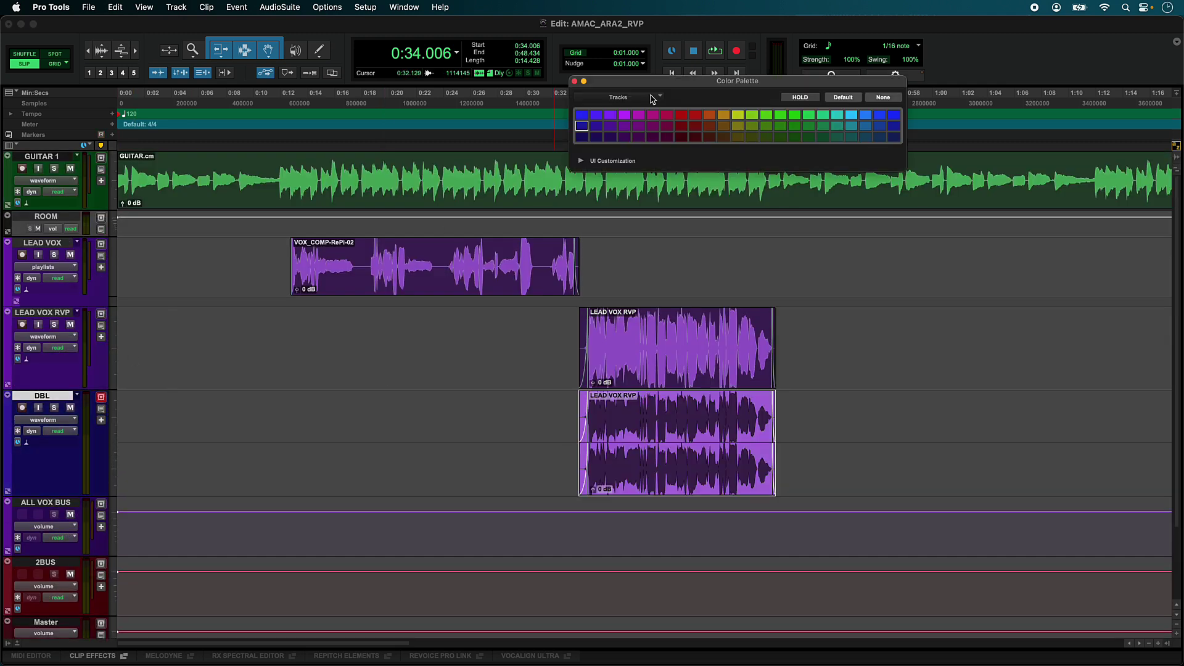
click(654, 97)
click(635, 117)
click(582, 126)
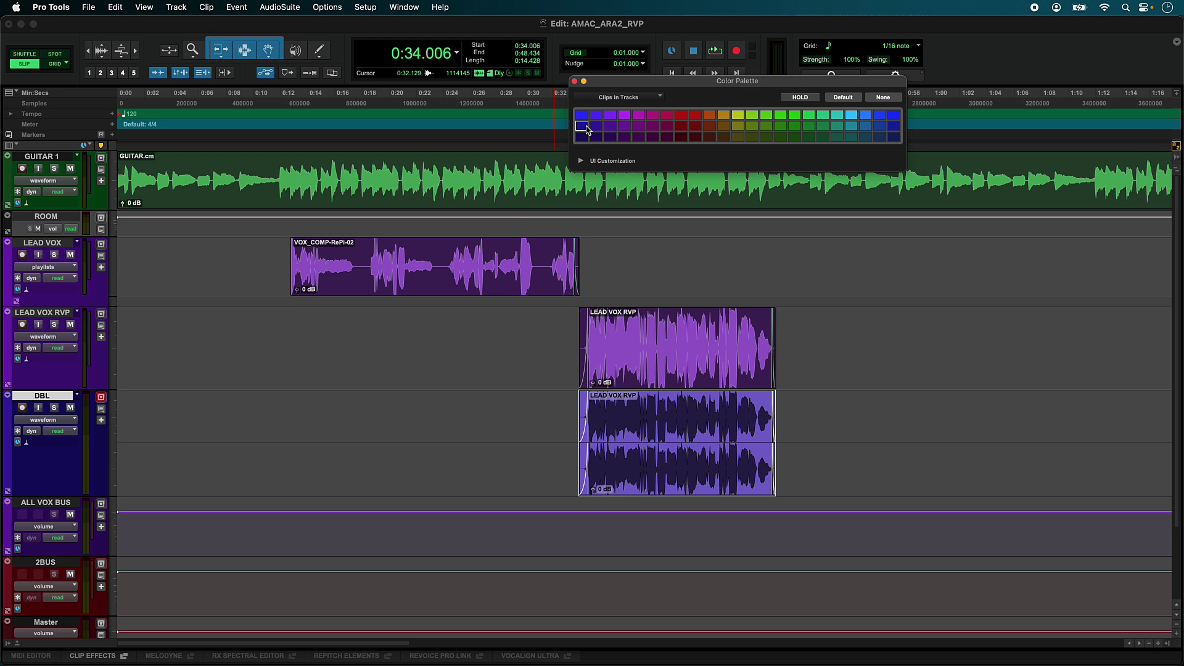
click(574, 81)
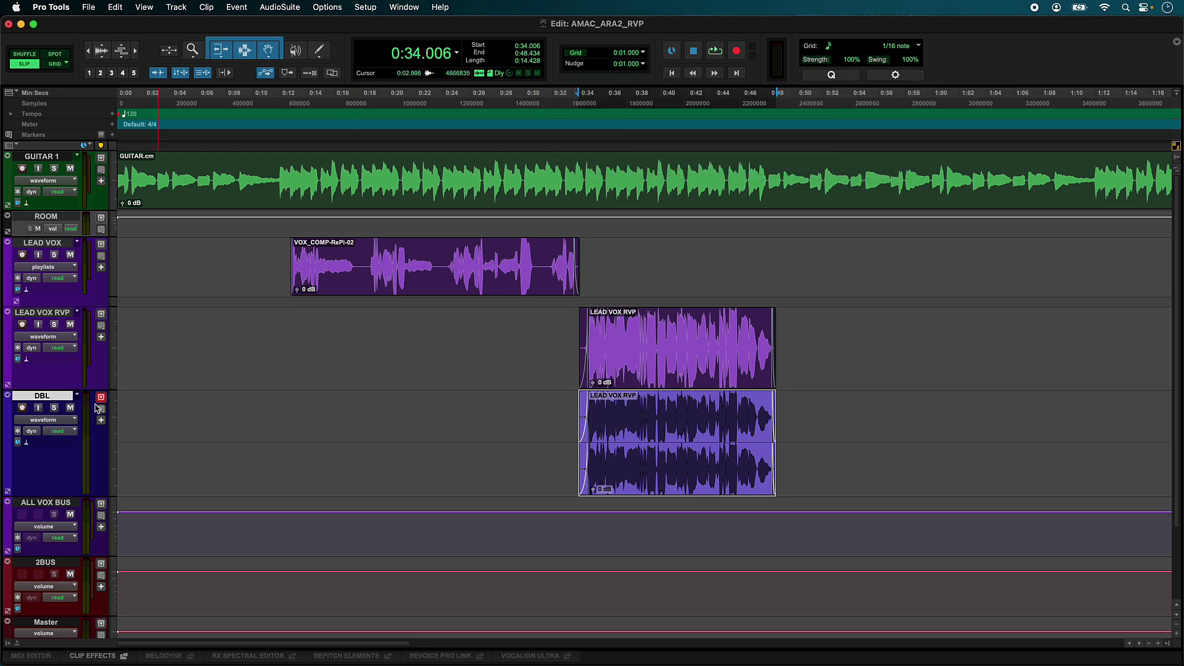
Choose Revoice Pro Link > Edit from the DBL track's options menu.
right_click(55, 398)
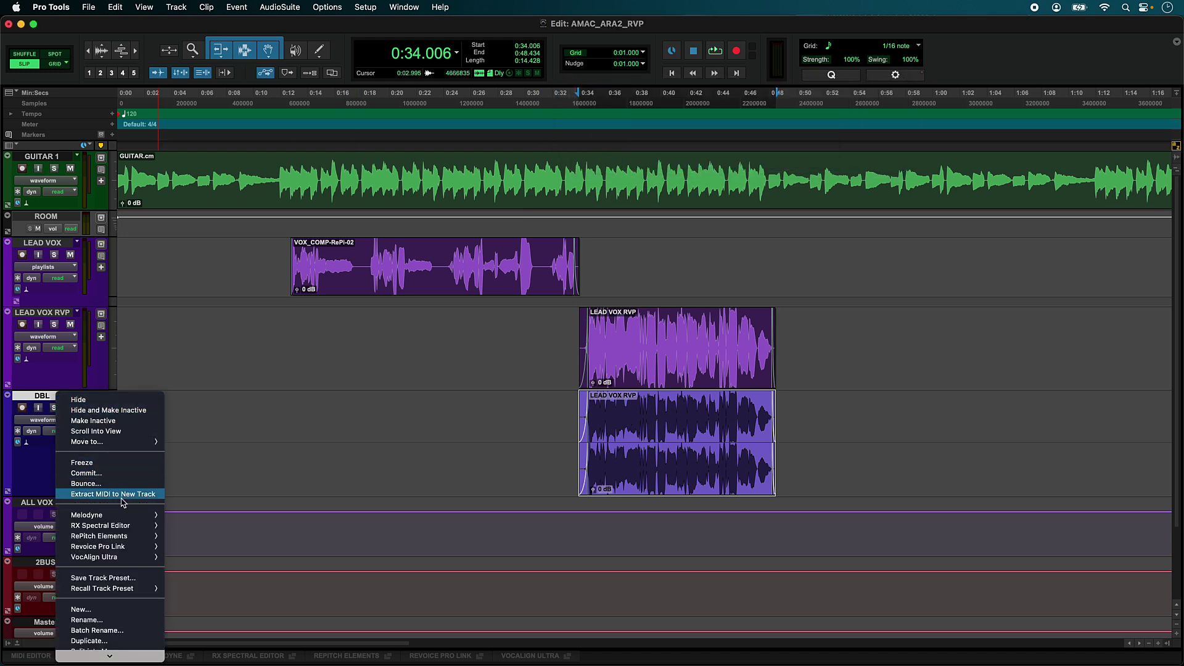
mouse_move(137, 550)
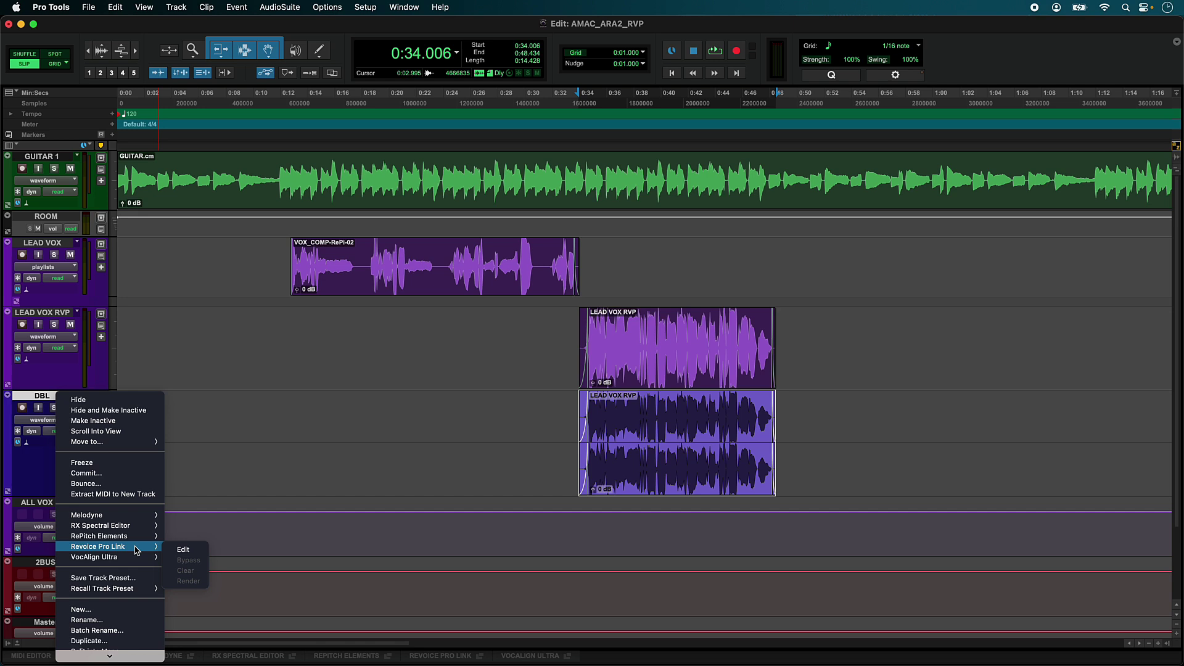
click(184, 550)
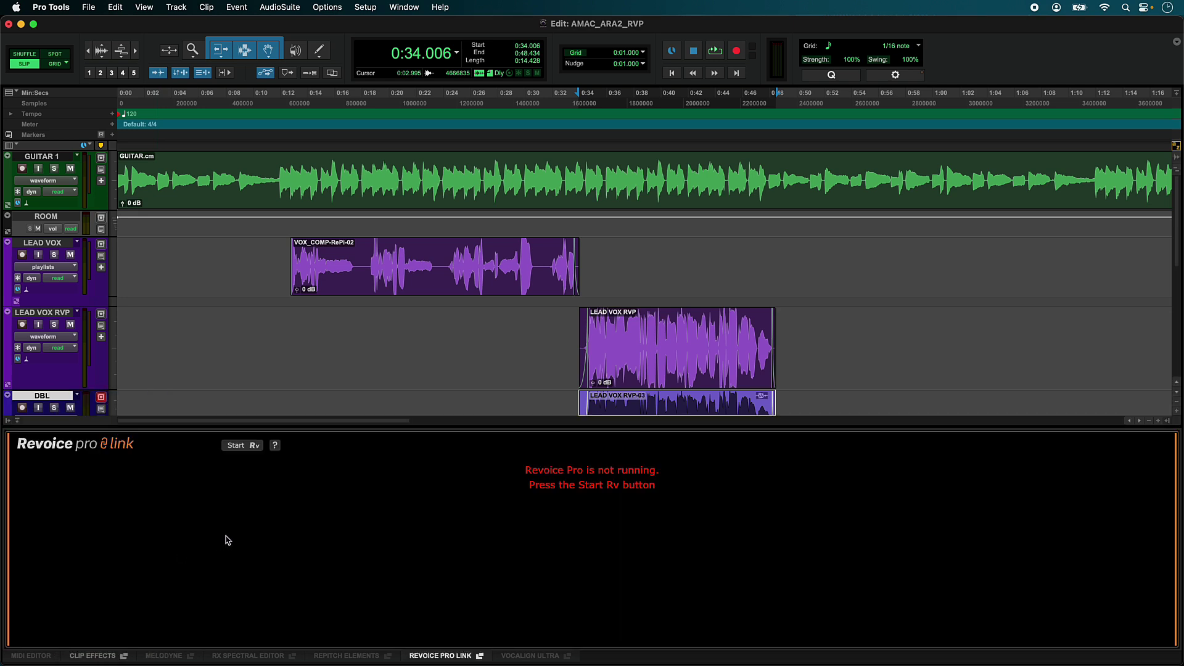
scroll(568, 377, down, 5)
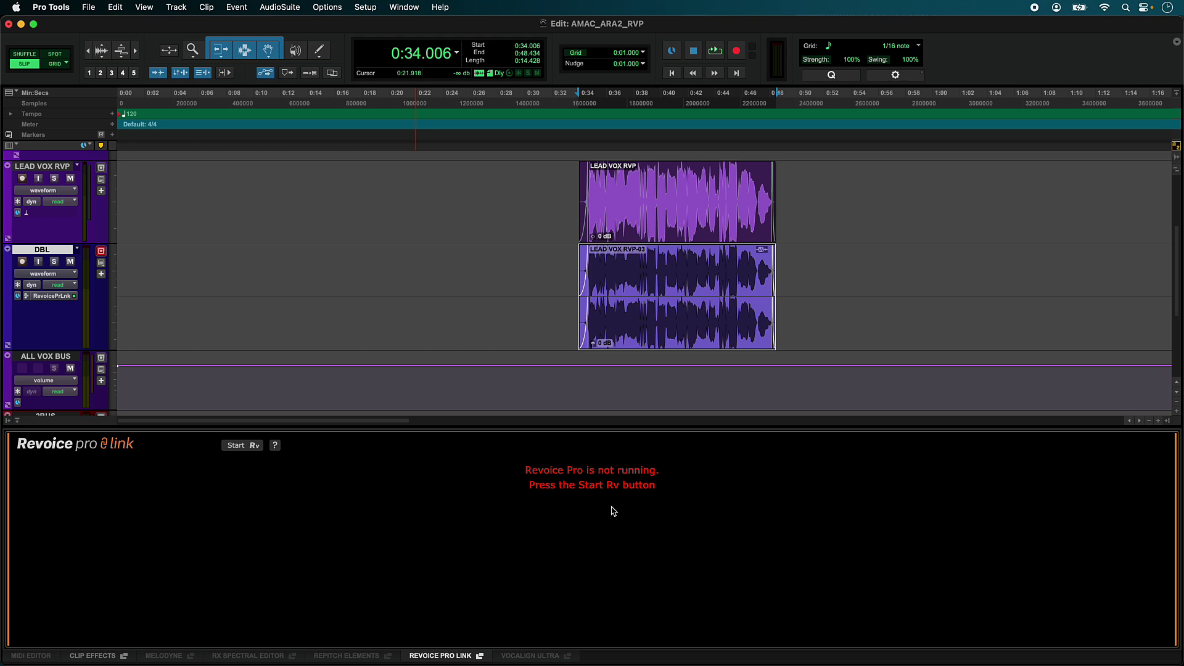
click(251, 452)
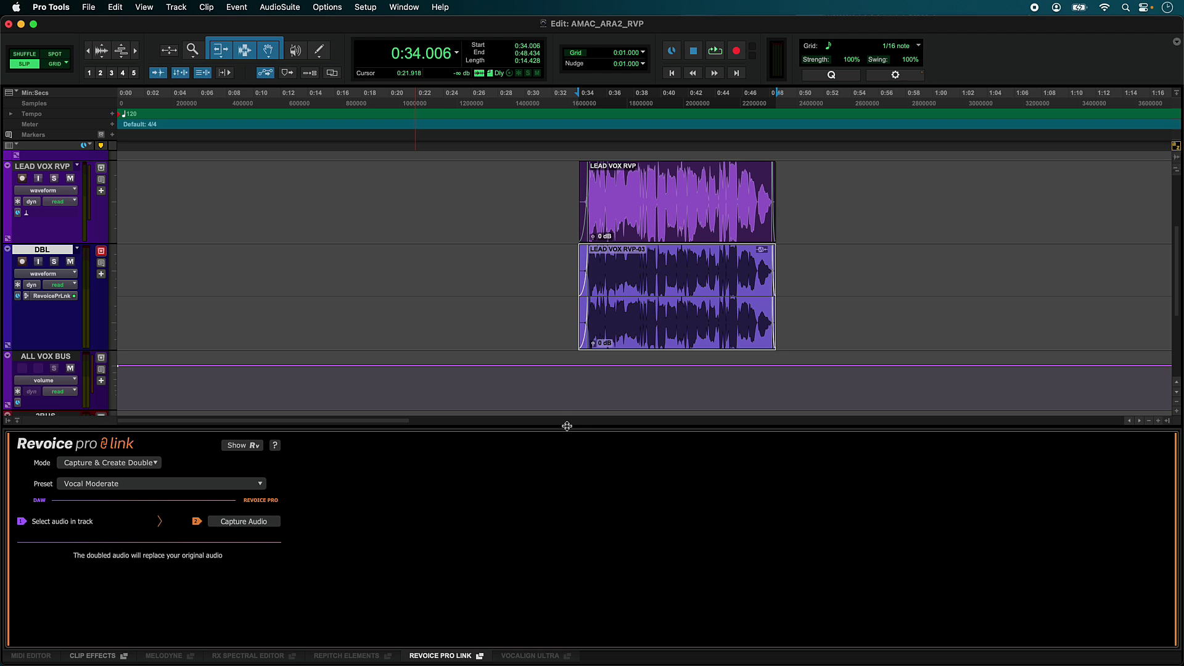
drag(566, 425, 559, 364)
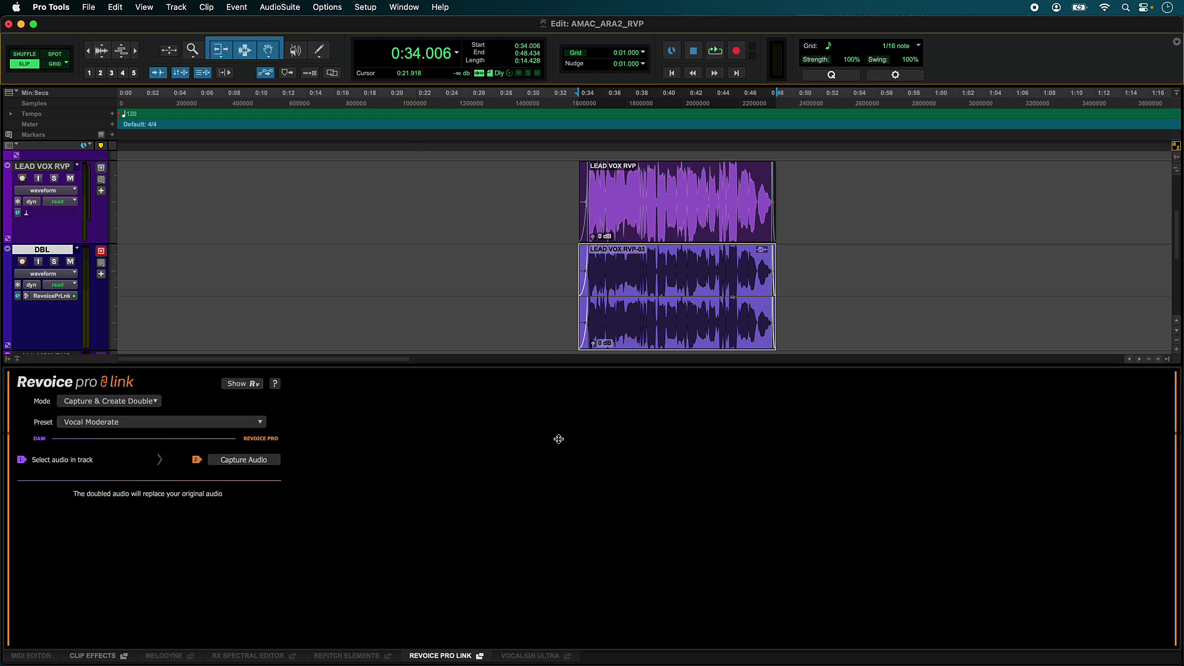
drag(559, 439, 558, 455)
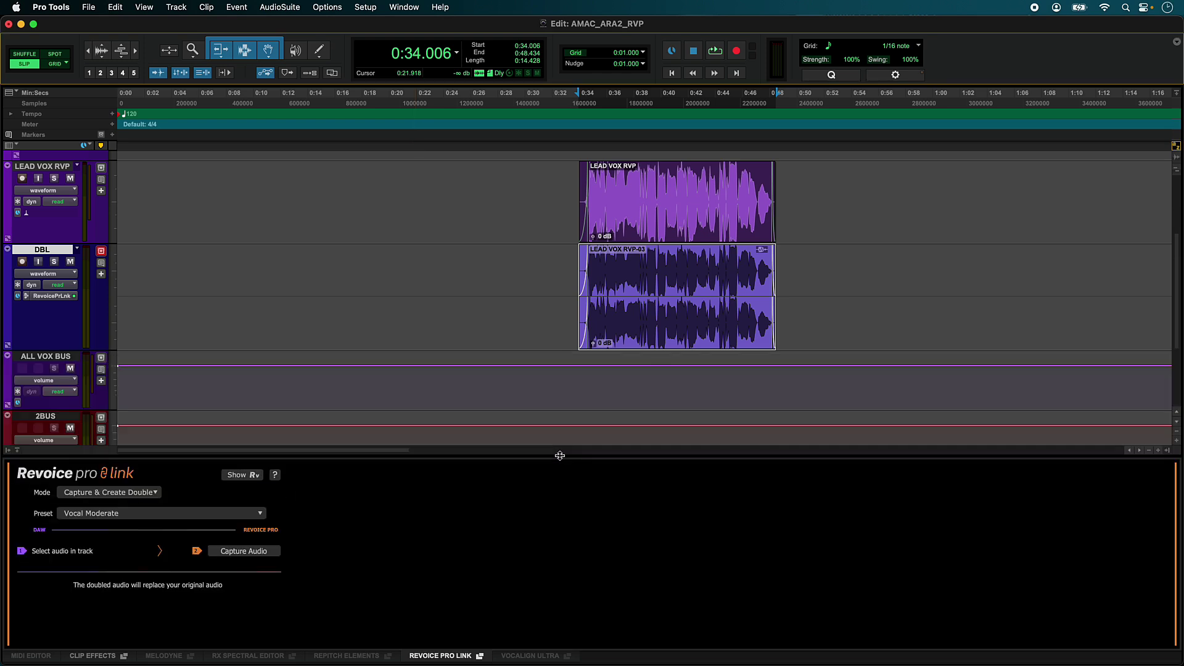
click(480, 656)
drag(738, 201, 273, 218)
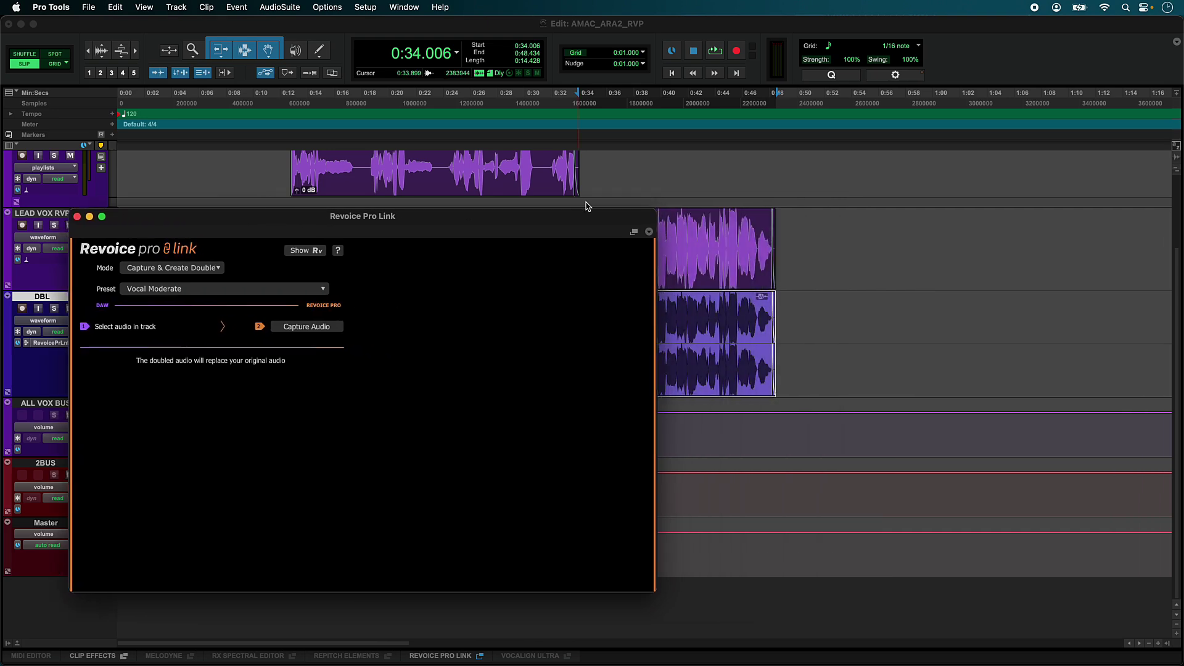
click(634, 232)
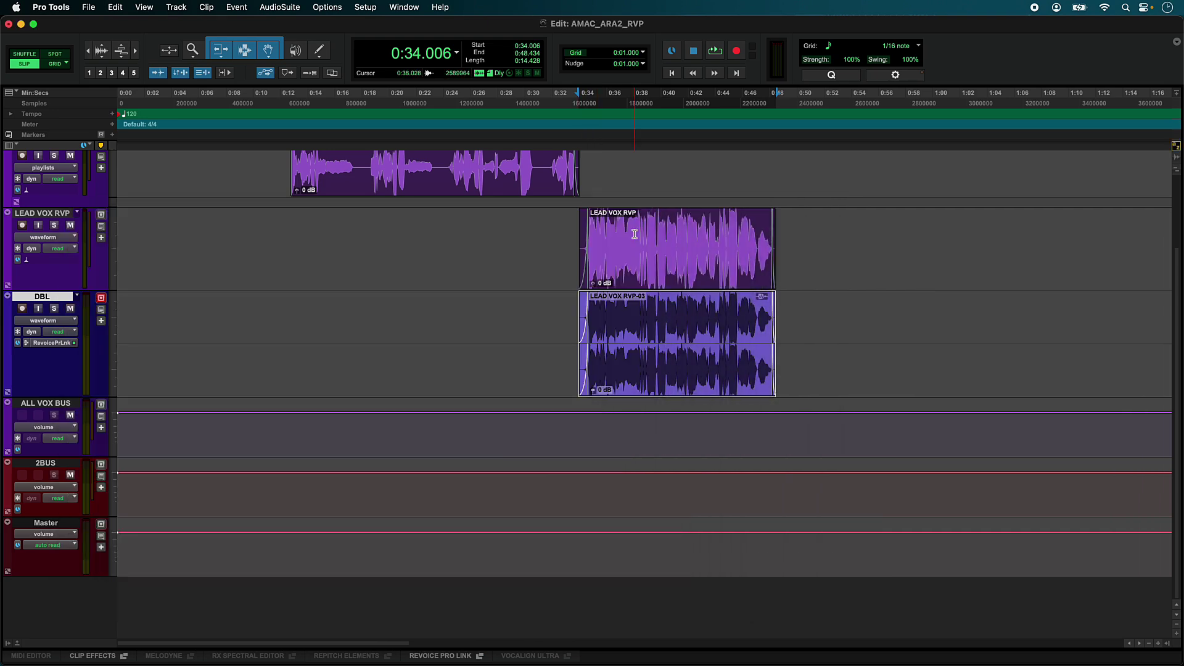
click(458, 658)
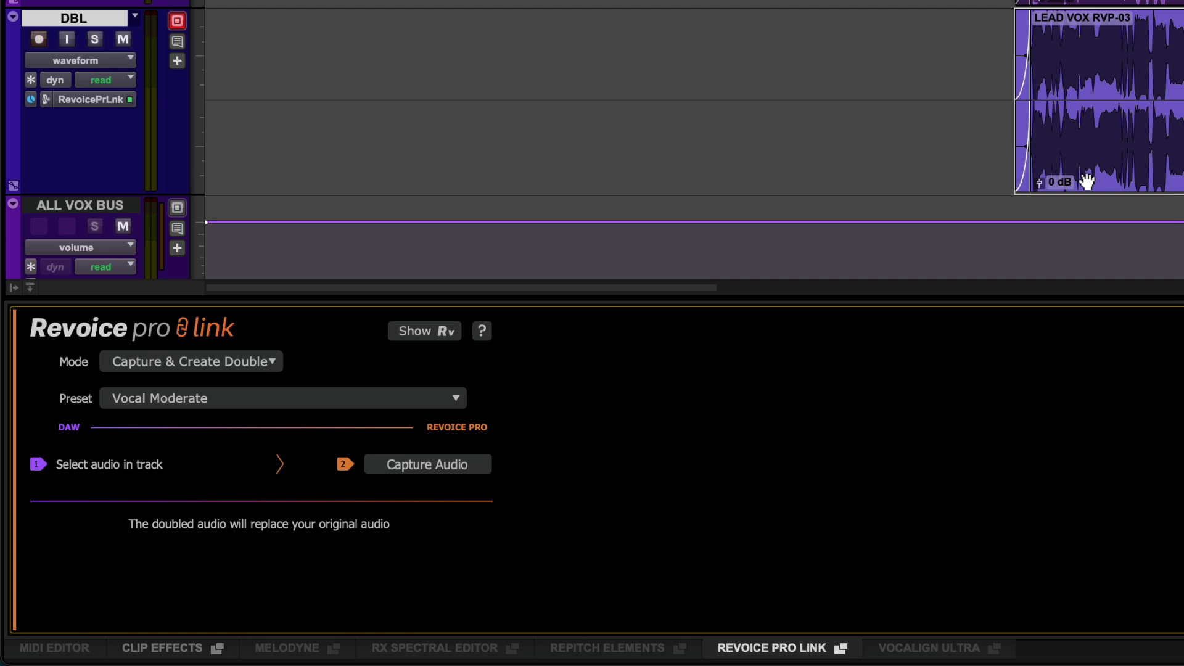
click(275, 362)
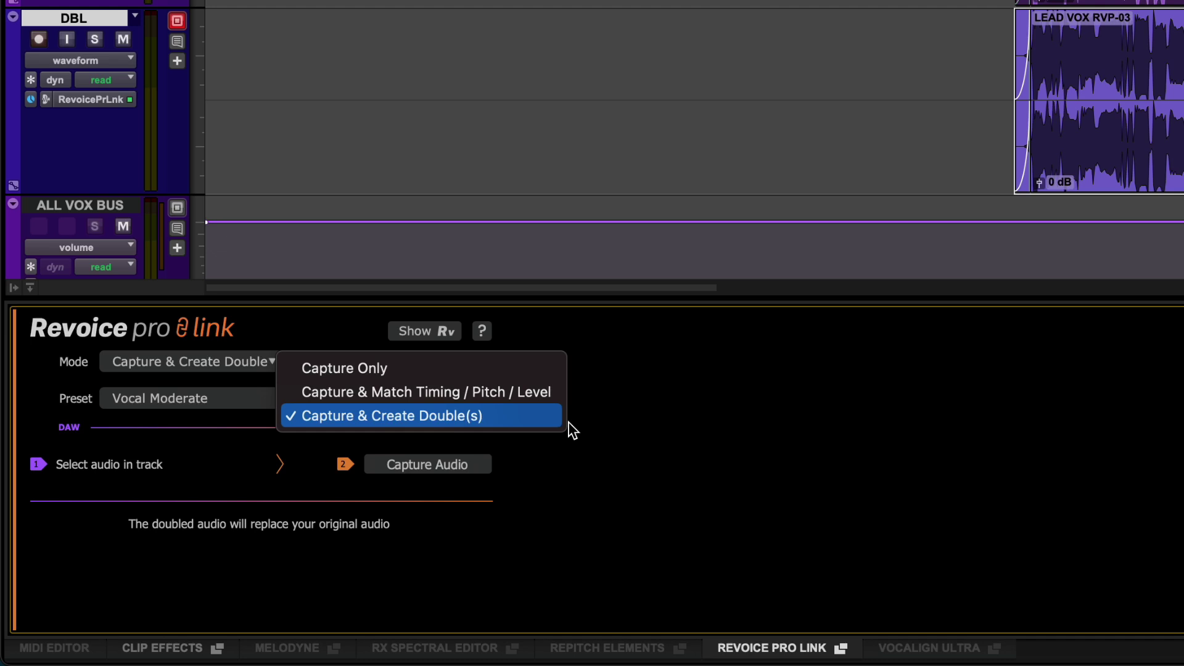
click(655, 453)
click(407, 400)
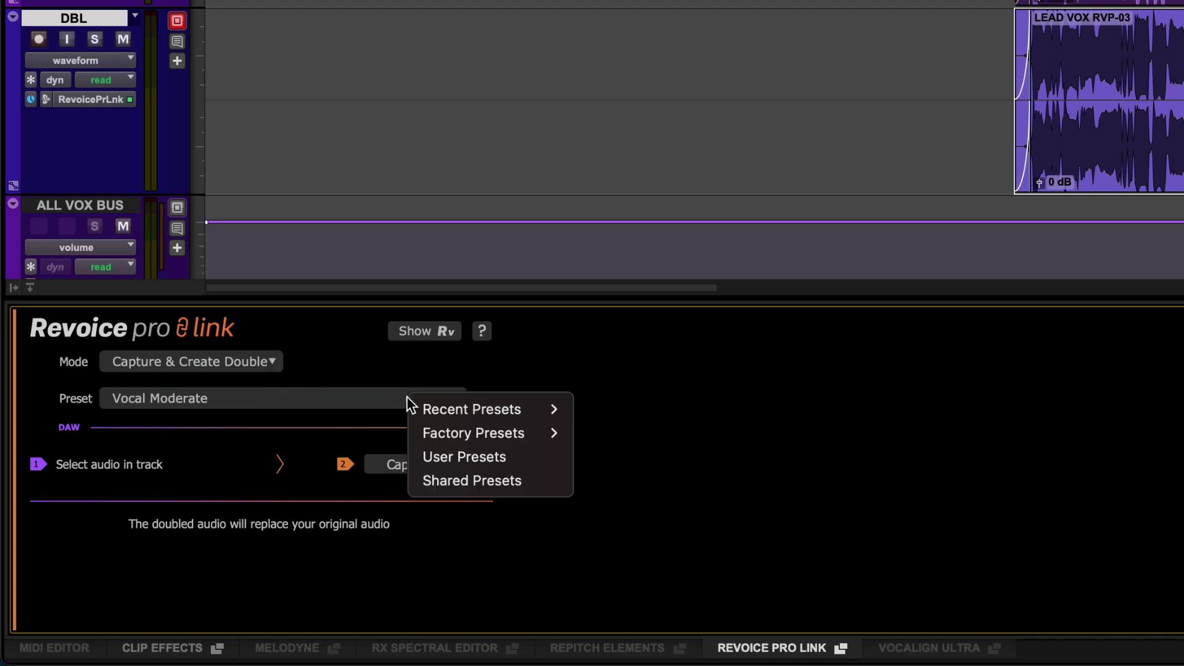
mouse_move(493, 432)
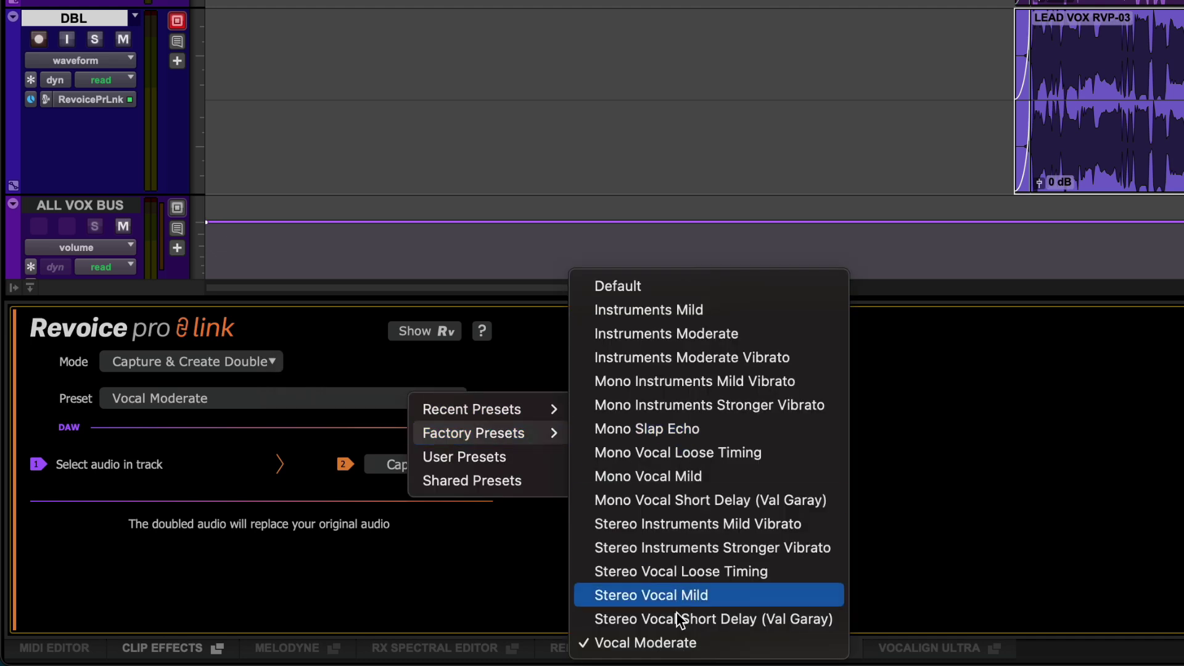
click(680, 644)
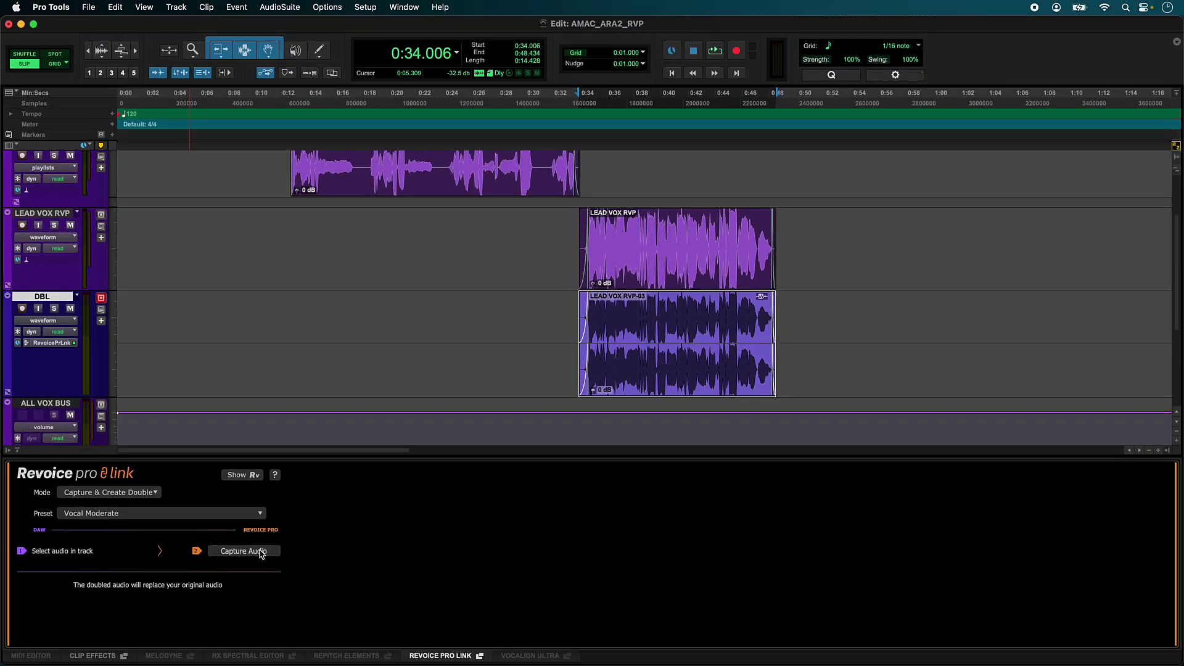
Capture the DBL audio into Revoice Pro and play back the DBL and DBL [OUT] tracks.
click(261, 552)
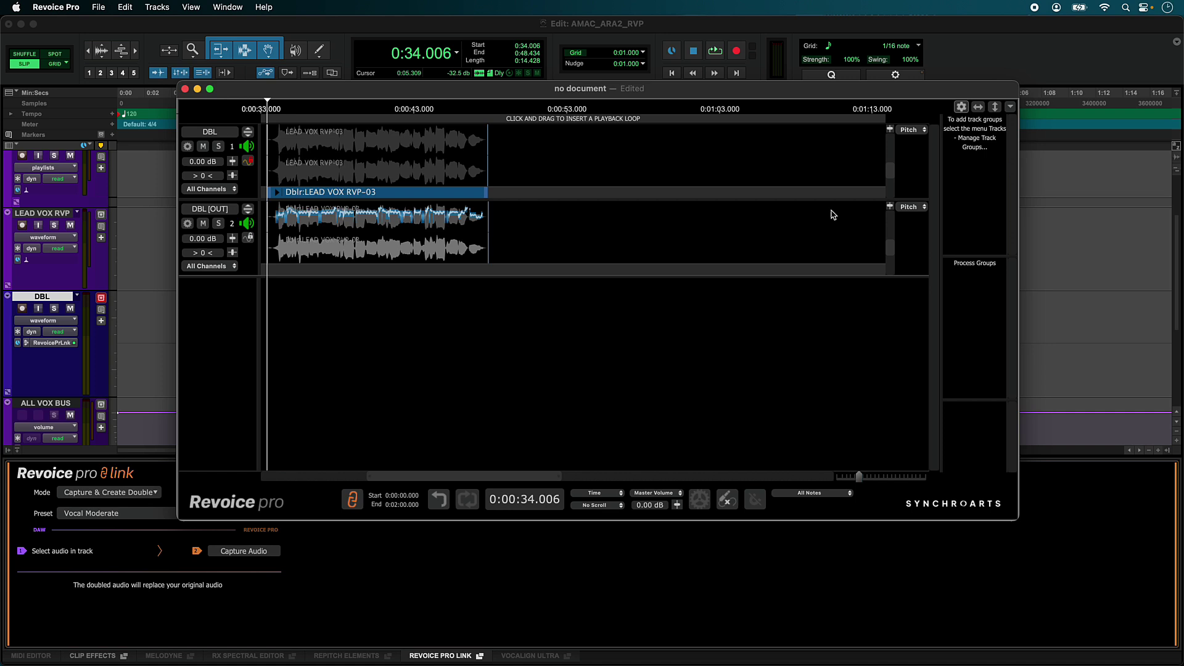
key(space)
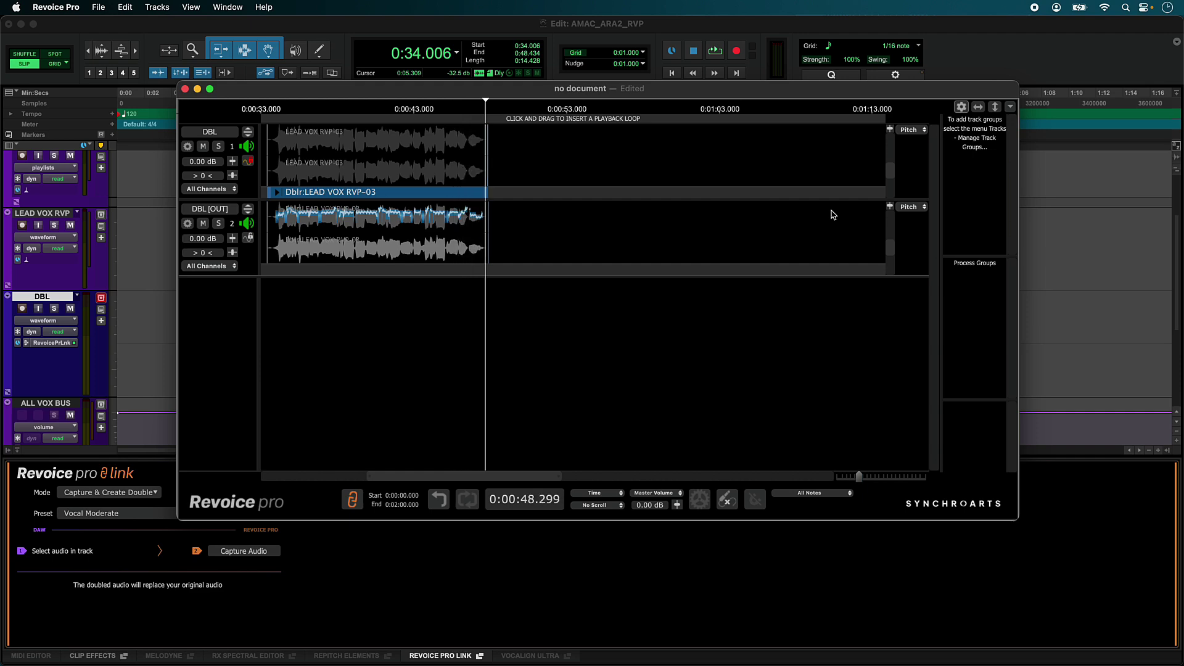
In the Doubler settings, set channel 1's average delay to -17 ms.
click(278, 193)
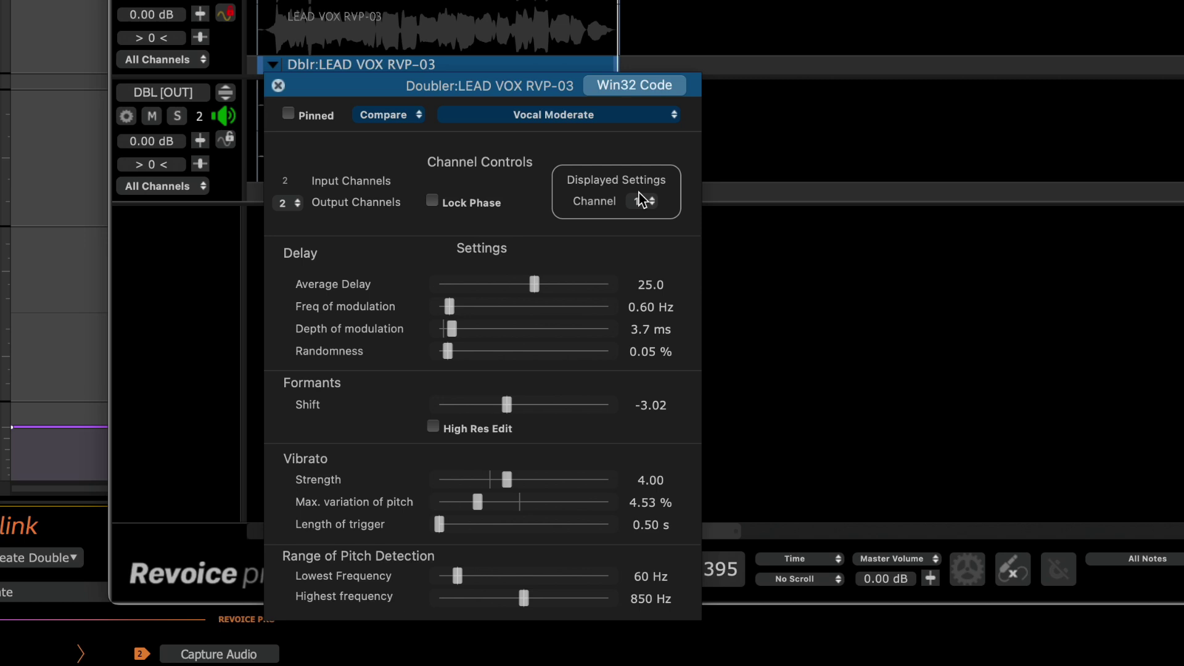
click(645, 204)
click(635, 225)
click(646, 204)
click(635, 185)
drag(534, 285, 517, 285)
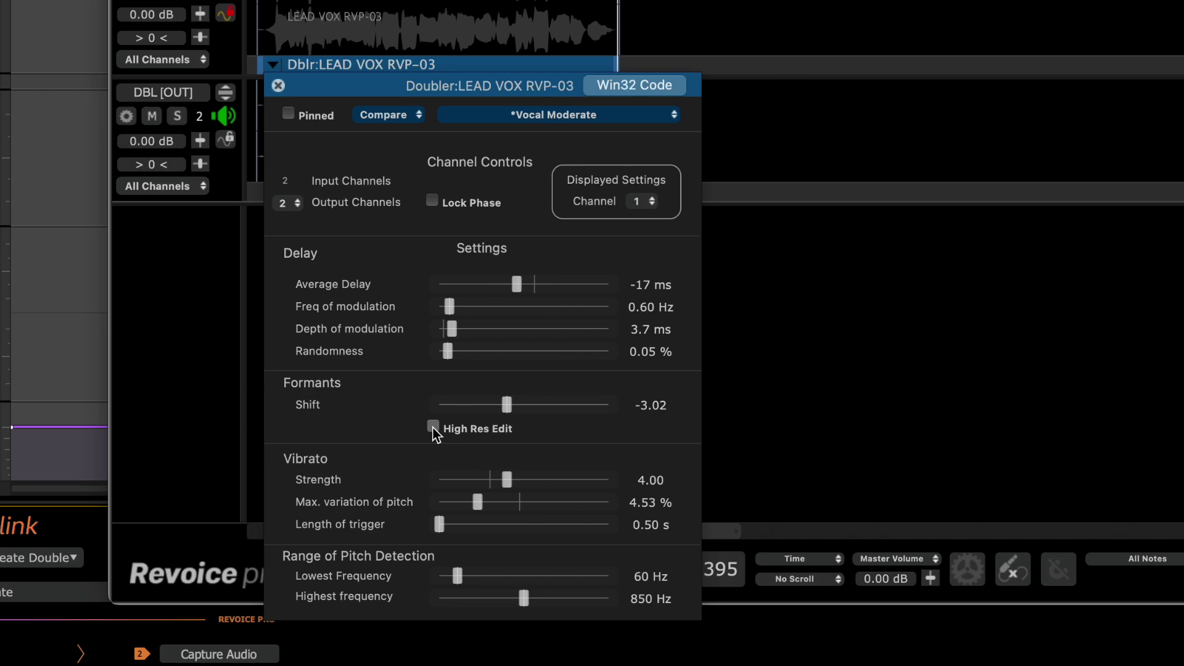
Enable High Res Edit, lower channel 2's vibrato strength to 2.44, and close the settings.
click(434, 426)
drag(489, 480, 480, 480)
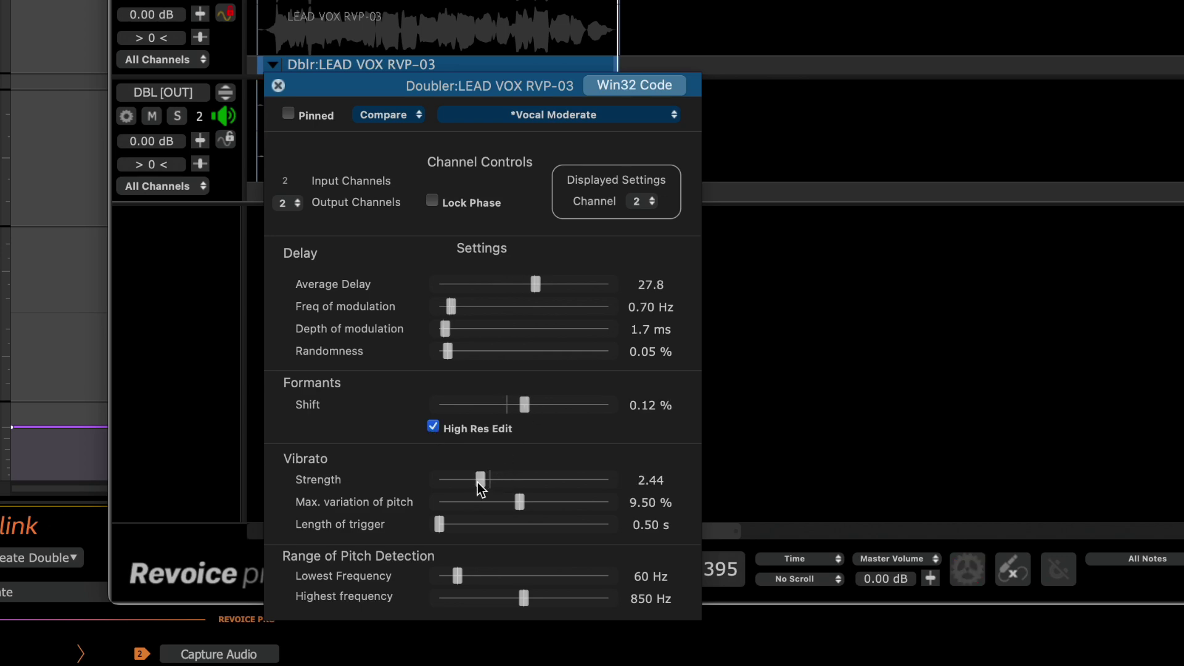
click(278, 86)
scroll(605, 204, down, 3)
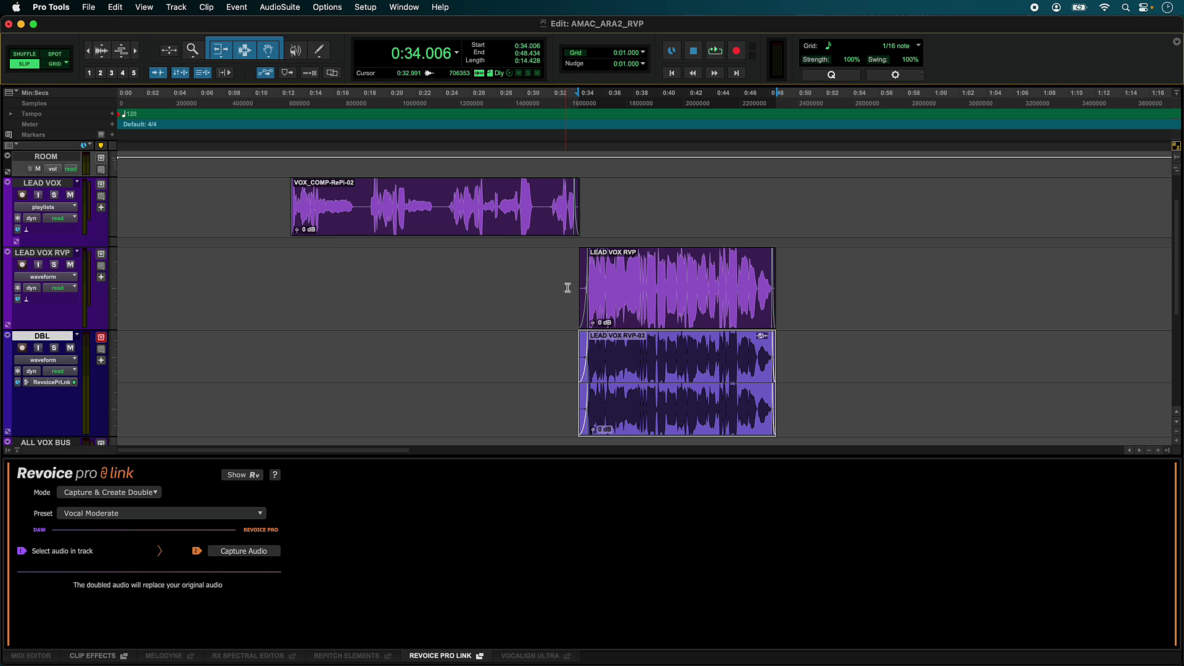
key(space)
Show the DBL track's Revoice Pro Link submenu with Edit, Bypass, Clear and Render.
right_click(59, 338)
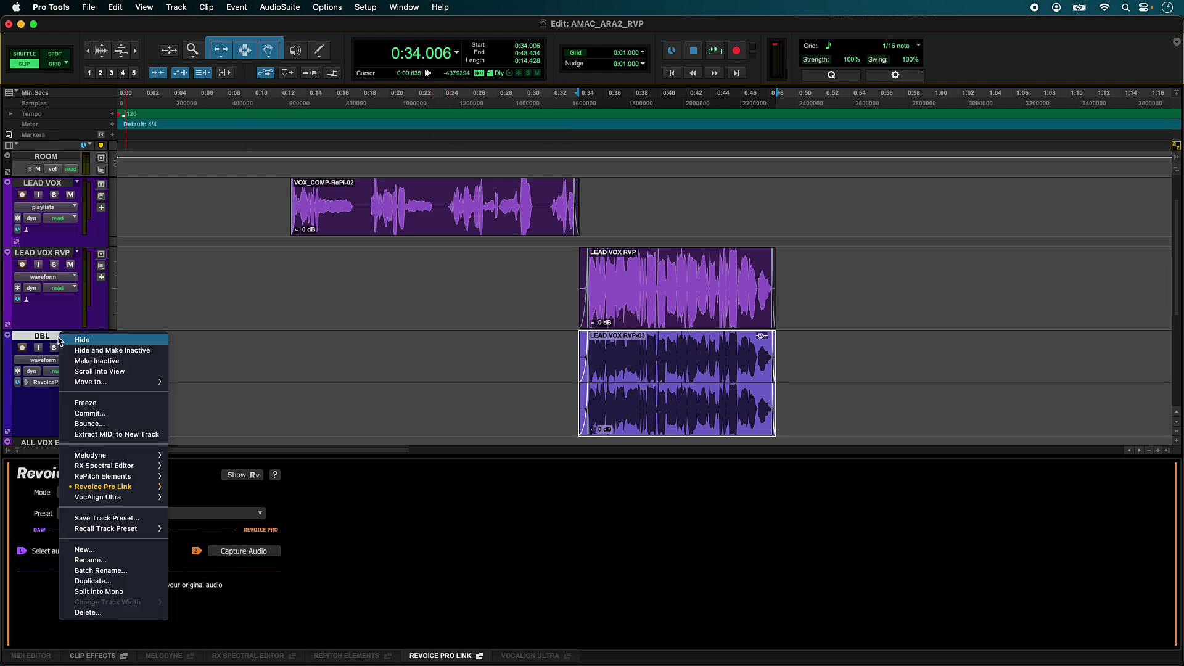
mouse_move(141, 486)
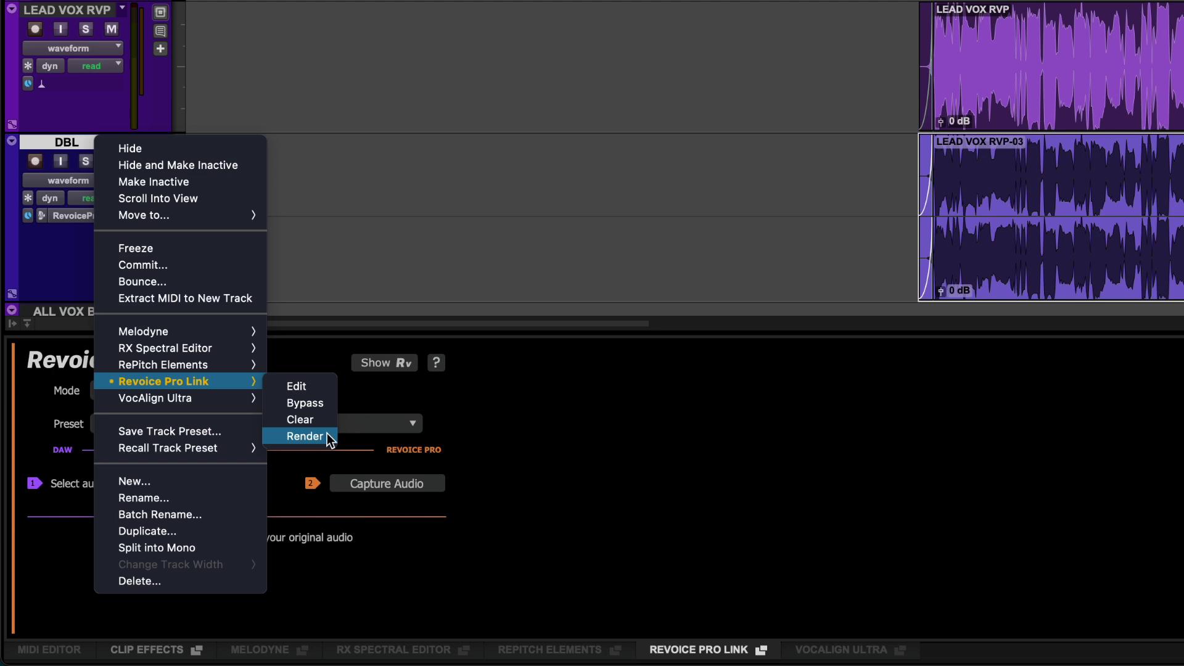
Render the Revoice Pro double, set DBL's ARA selector to None, and commit to disk.
click(305, 436)
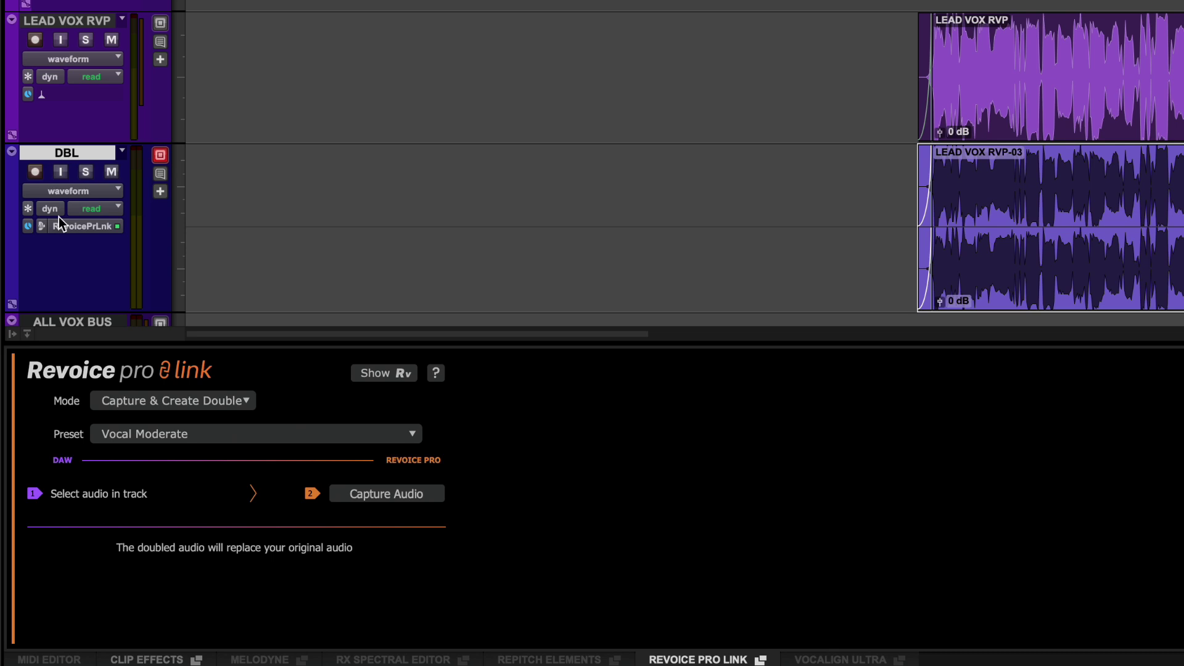
click(46, 226)
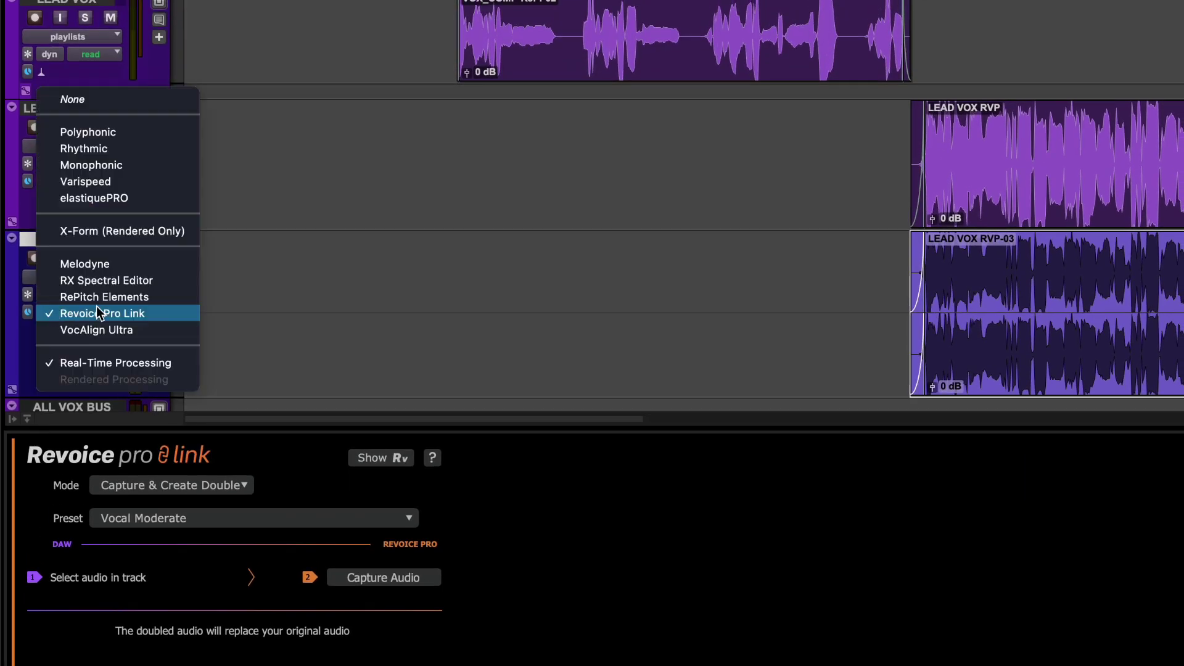
click(142, 98)
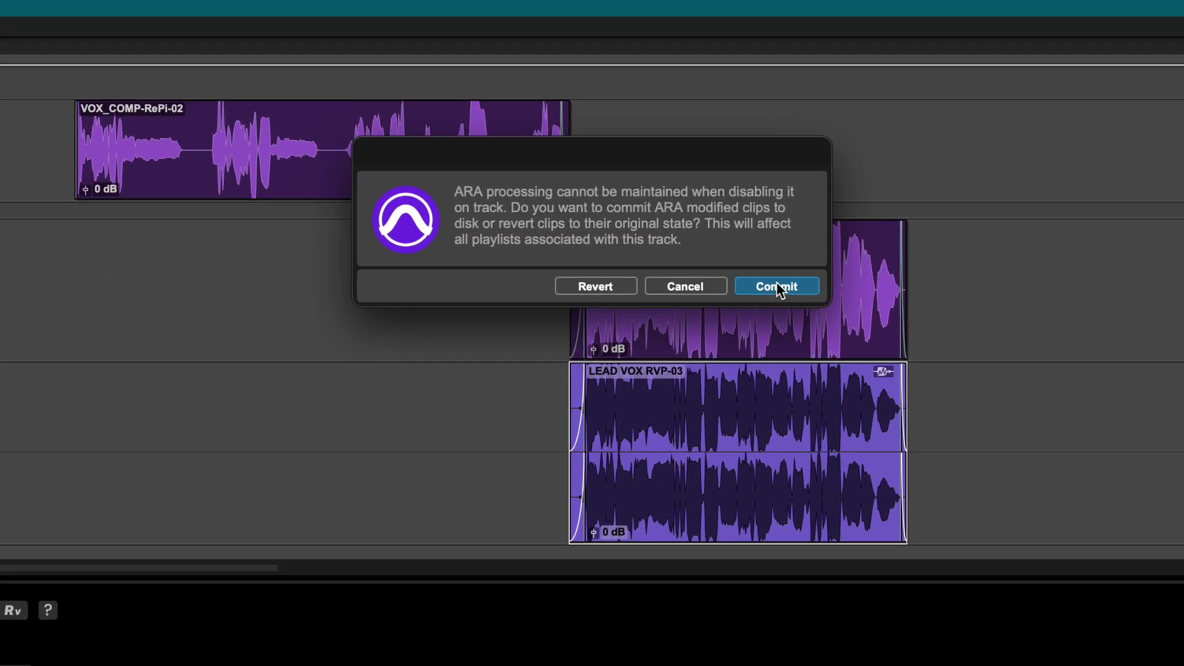
click(776, 287)
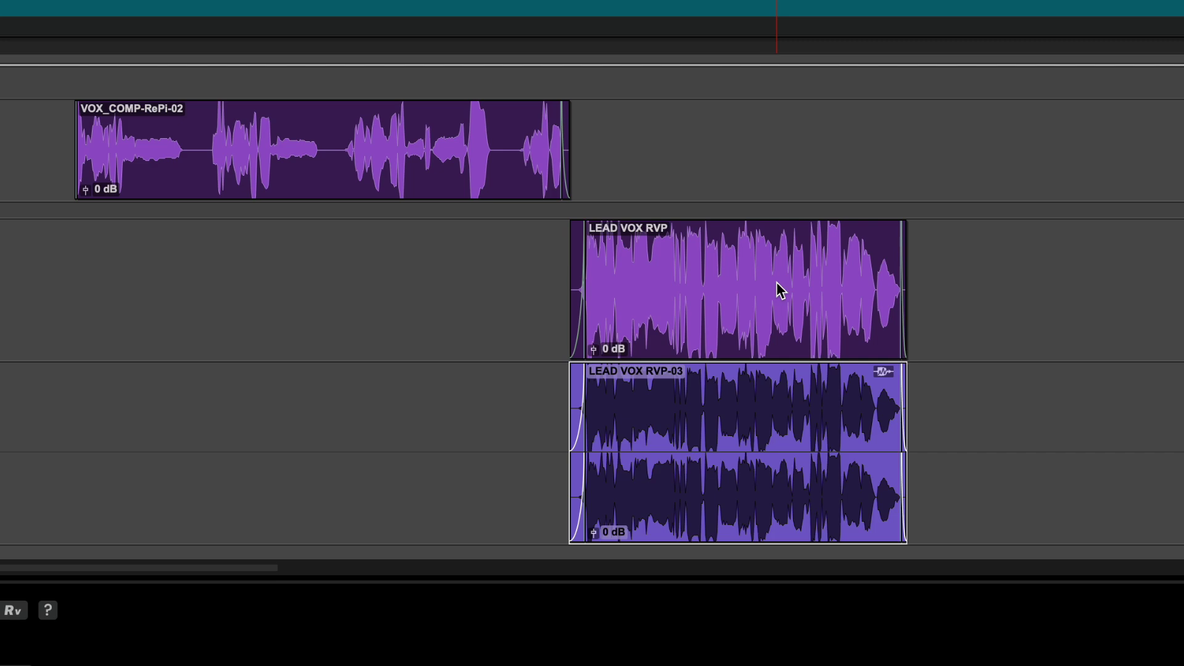